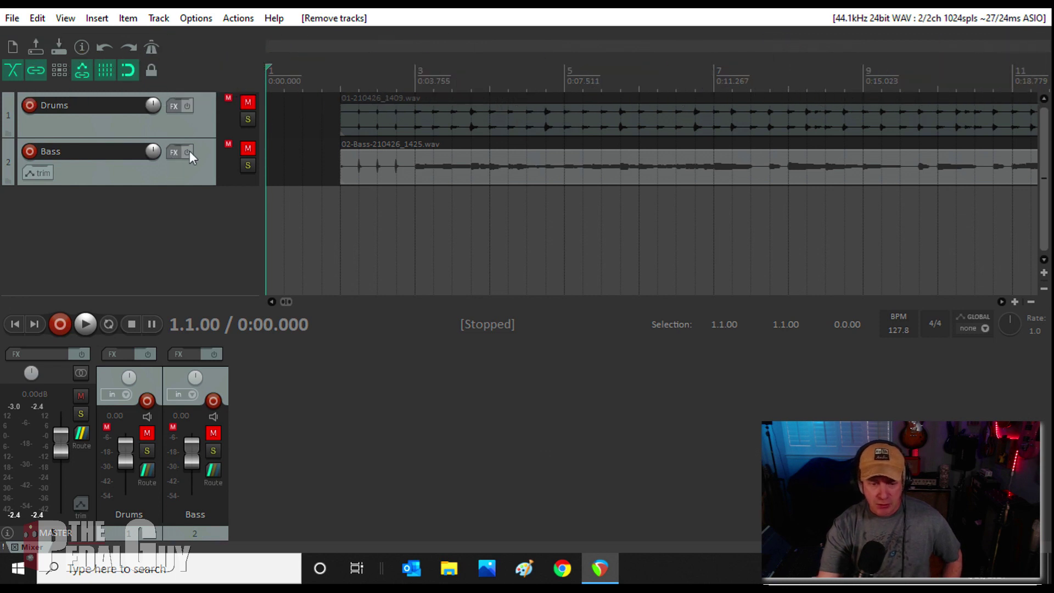
Add a new track below Bass, make it taller, and name it Looper
{"action": "double_click", "coordinate": [165, 214]}
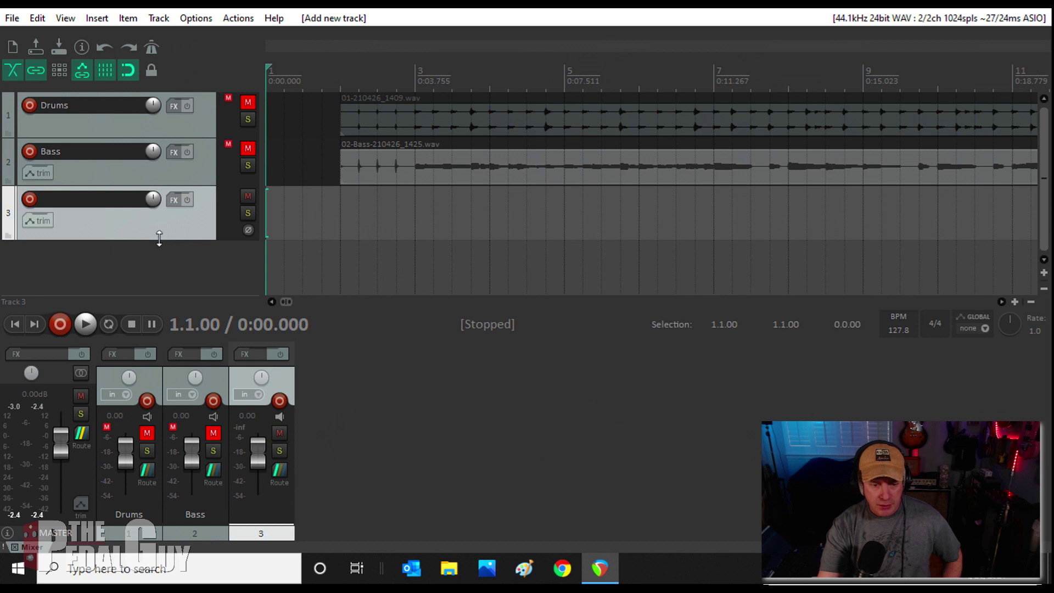
{"action": "mouse_move", "coordinate": [157, 240]}
{"action": "left_mouse_down"}
{"action": "mouse_move", "coordinate": [153, 299]}
{"action": "mouse_move", "coordinate": [162, 137]}
{"action": "mouse_move", "coordinate": [161, 227]}
{"action": "left_mouse_up"}
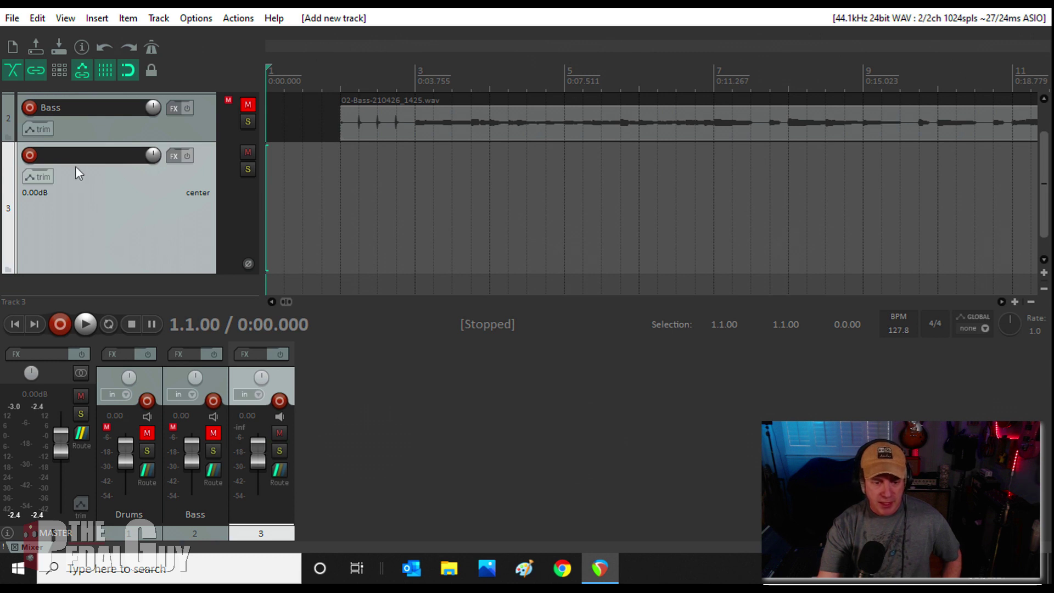
{"action": "scroll", "coordinate": [83, 162], "scroll_direction": "up", "scroll_amount": 1}
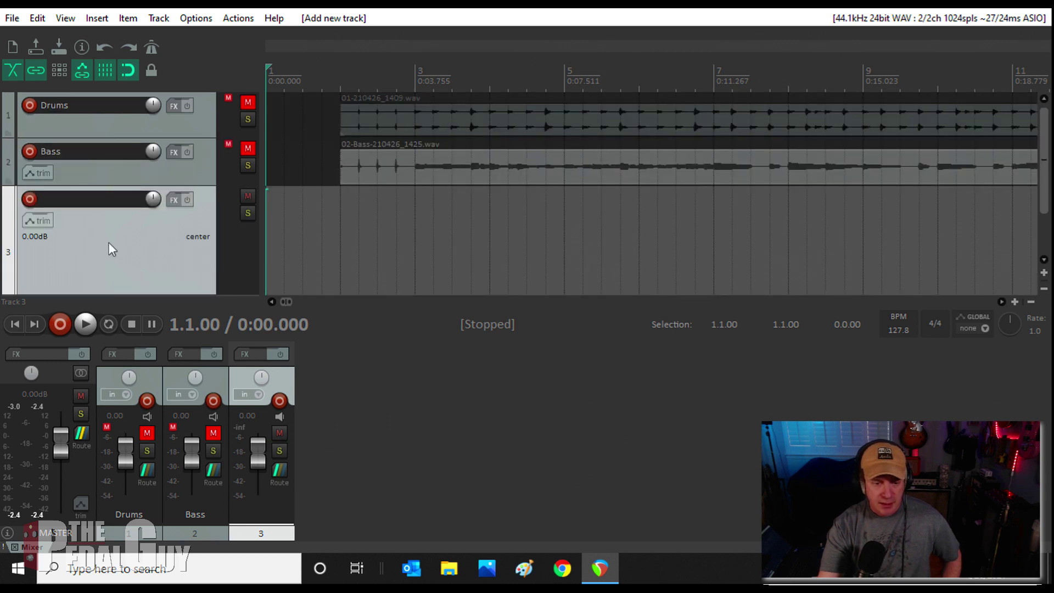
{"action": "double_click", "coordinate": [112, 201]}
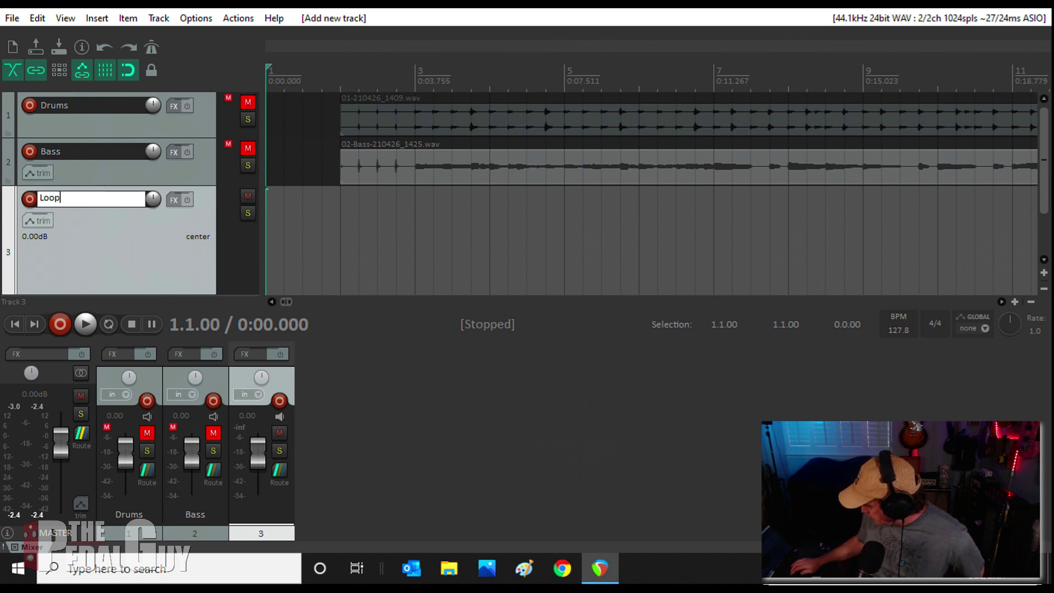
{"action": "type", "text": "Looper"}
{"action": "key", "text": "Return"}
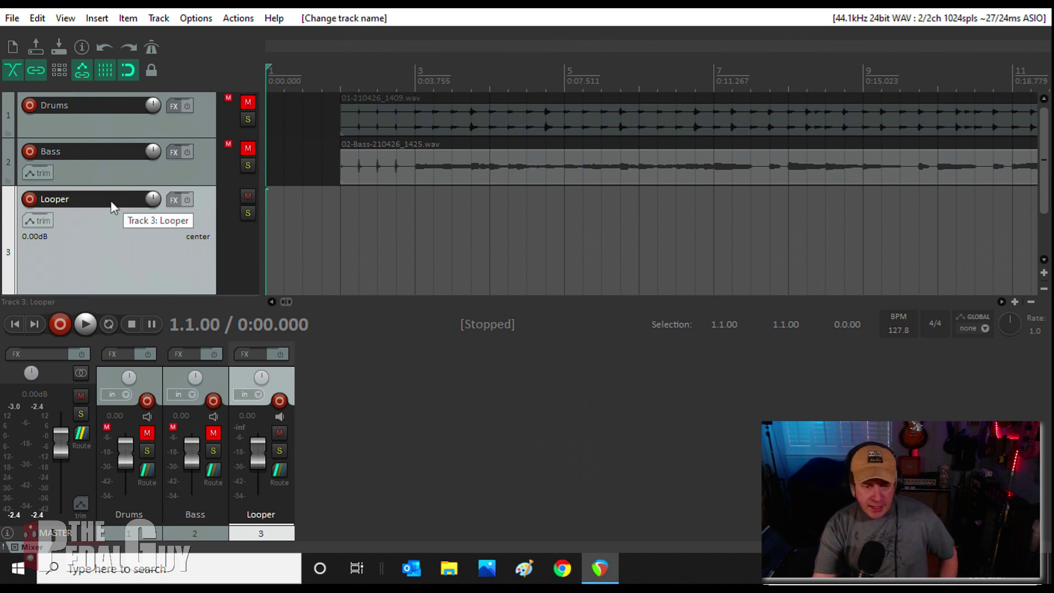
Arm the Looper track for recording and turn its record monitoring off
{"action": "left_click", "coordinate": [30, 202]}
{"action": "left_click", "coordinate": [43, 200]}
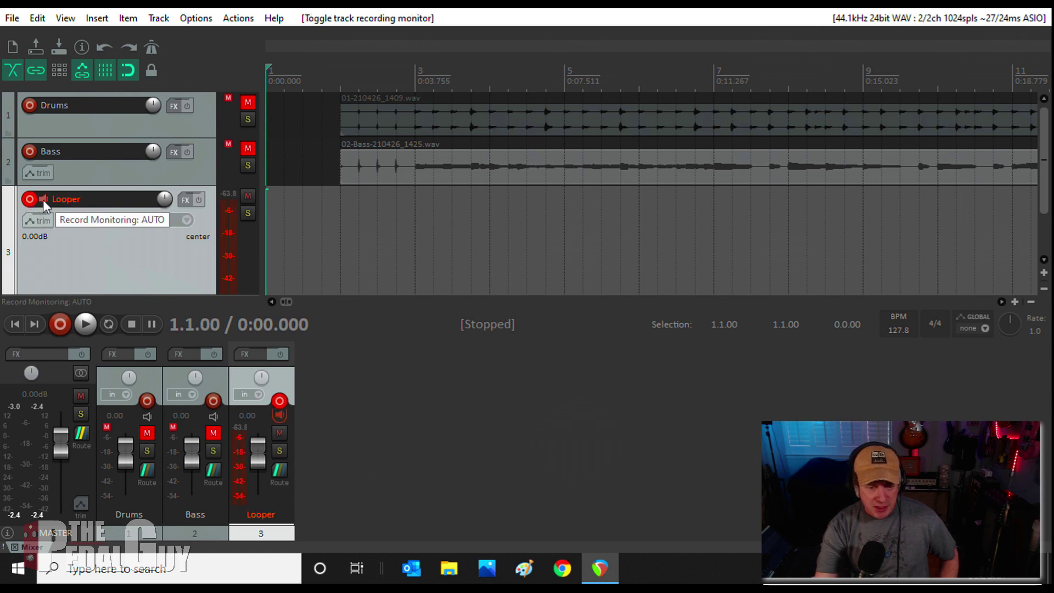
{"action": "left_click", "coordinate": [43, 199]}
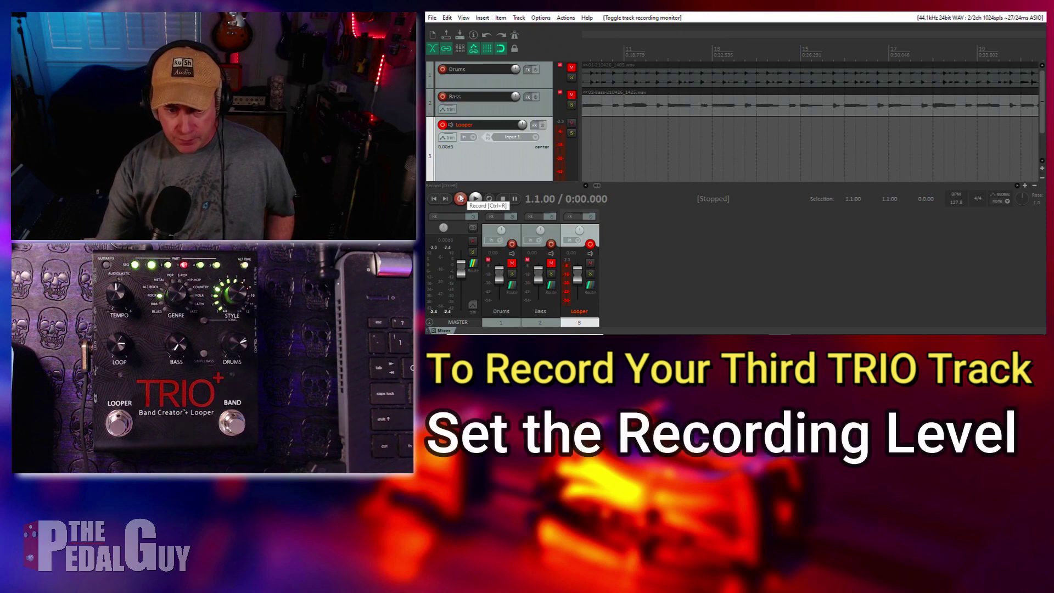
Record a take on the Looper track and disarm it, and unmute the Bass track
{"action": "left_click", "coordinate": [461, 198]}
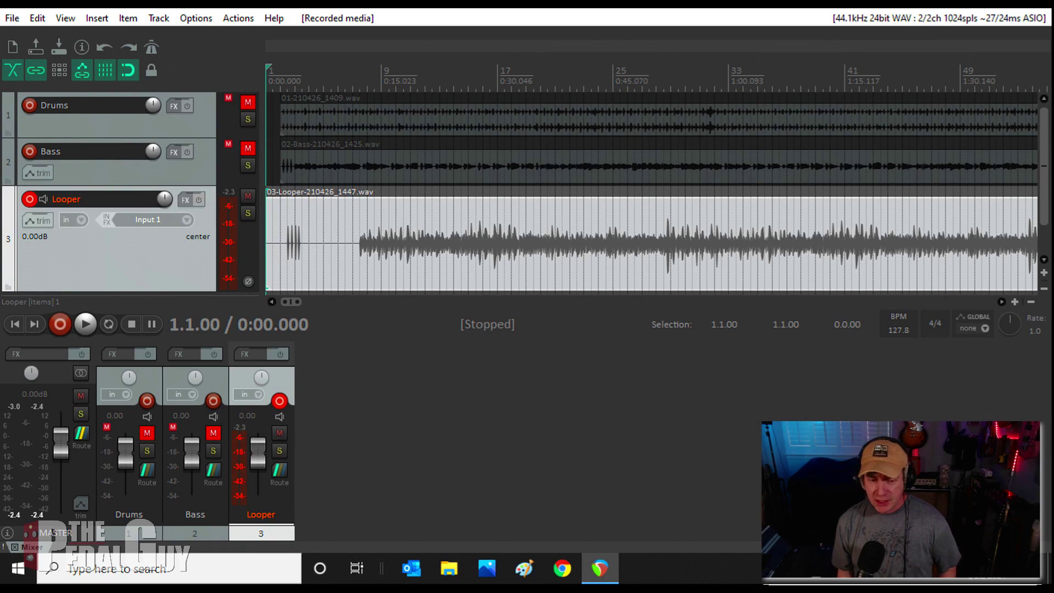
{"action": "left_click", "coordinate": [30, 198]}
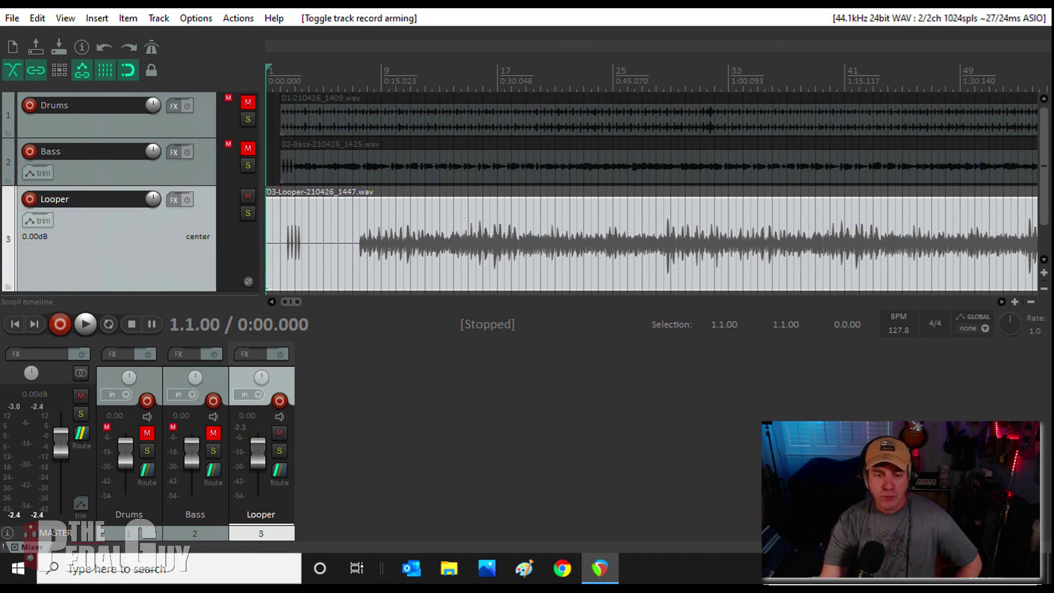
{"action": "left_click", "coordinate": [251, 144]}
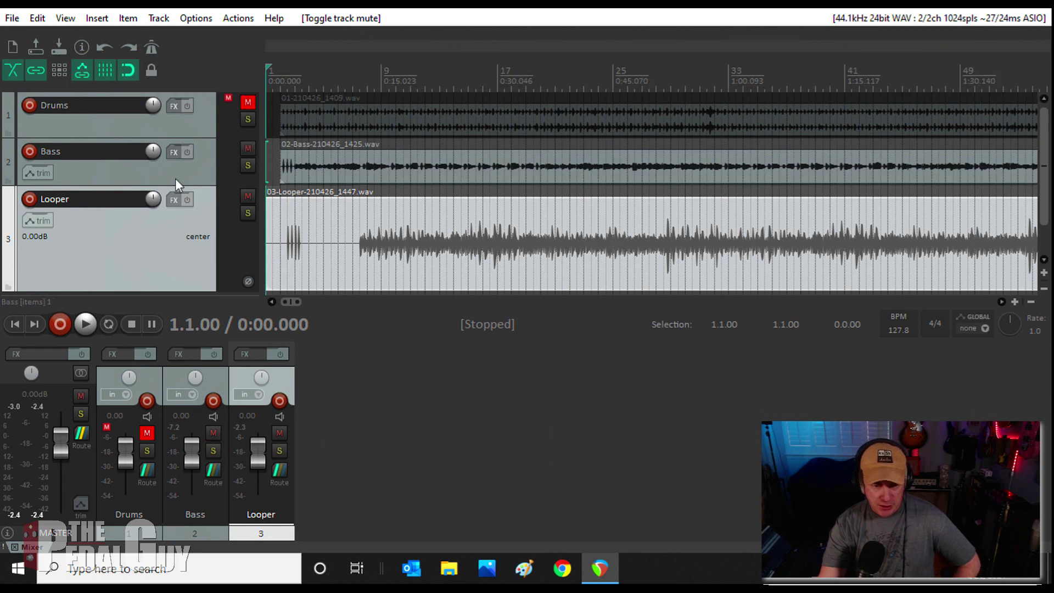
Split off and remove the Looper recording before 2.3.00, and move the remaining item to start at 2.1.00 with the Bass item
{"action": "left_click", "coordinate": [1015, 301]}
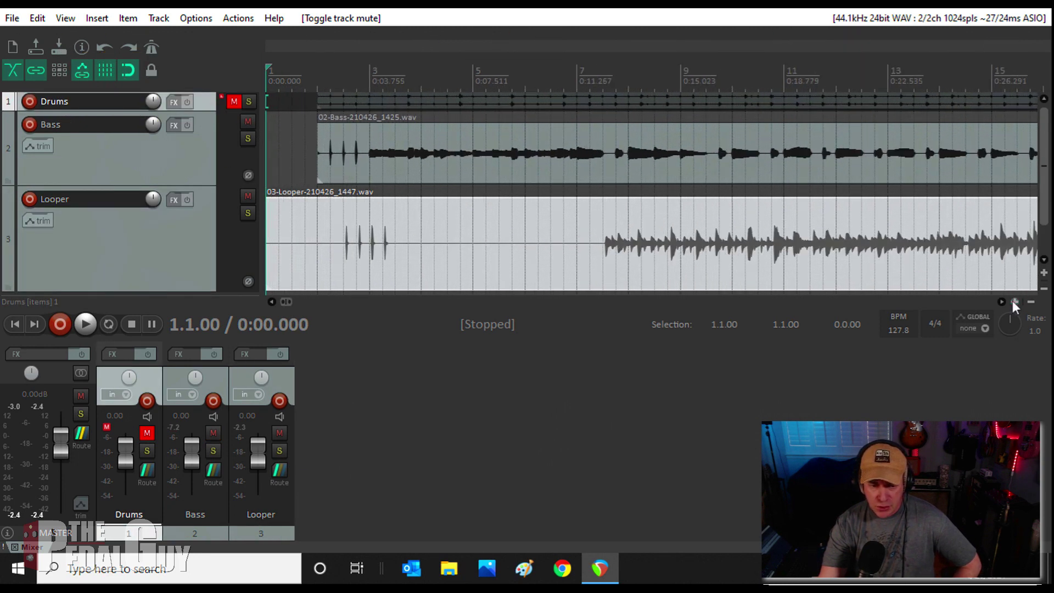
{"action": "left_click_drag", "start_coordinate": [1015, 302], "coordinate": [1015, 301]}
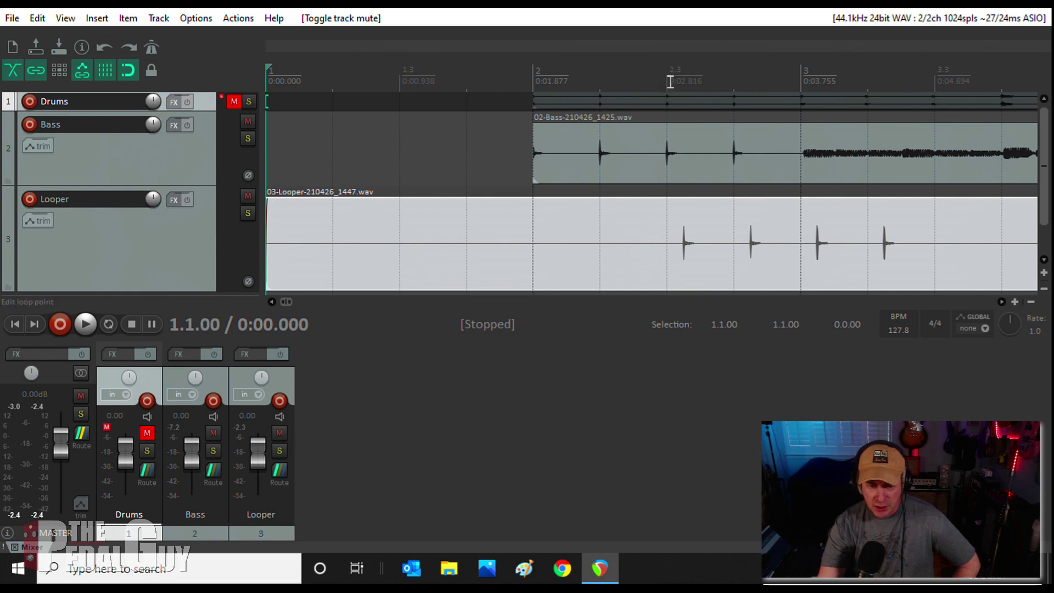
{"action": "left_click", "coordinate": [636, 226]}
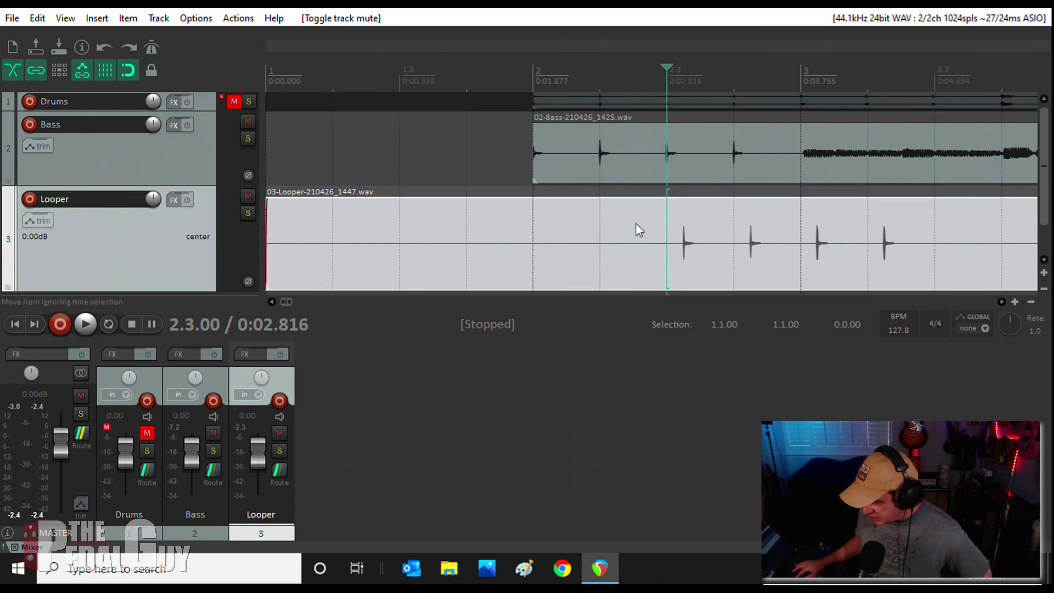
{"action": "key", "text": "s"}
{"action": "left_click", "coordinate": [636, 223]}
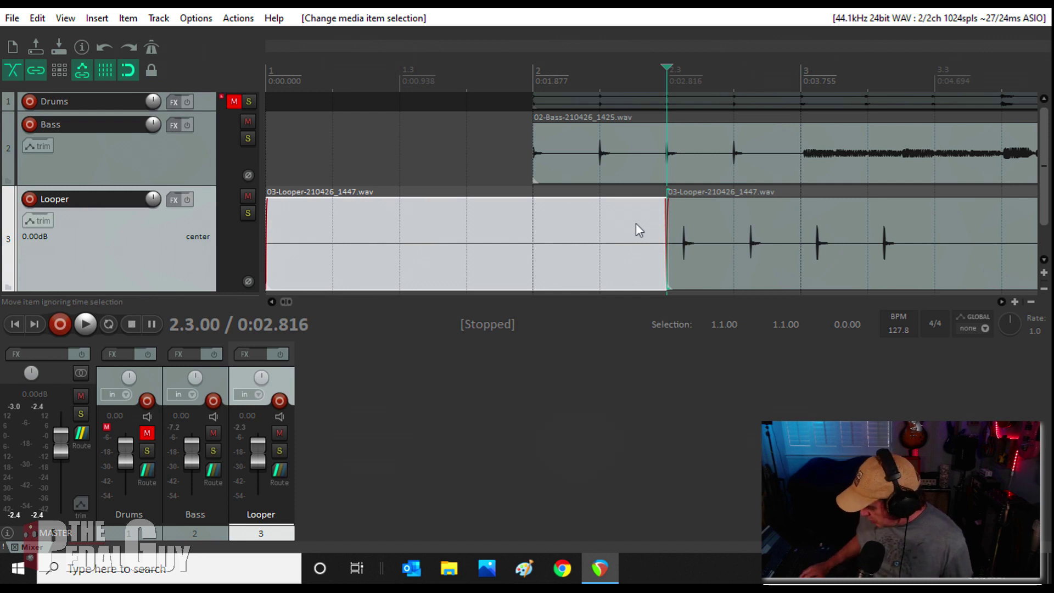
{"action": "key", "text": "ctrl+x"}
{"action": "left_click_drag", "start_coordinate": [701, 236], "coordinate": [567, 236]}
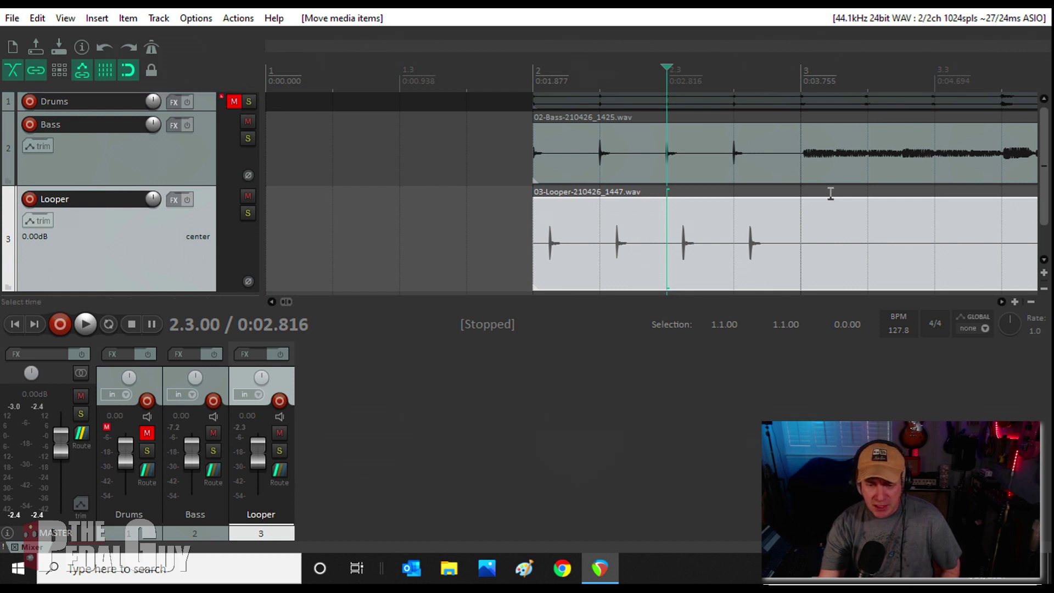
With snapping off, trim the Looper item's start to just before its first count-in click and move it close to 2.1.00
{"action": "left_click", "coordinate": [1013, 301]}
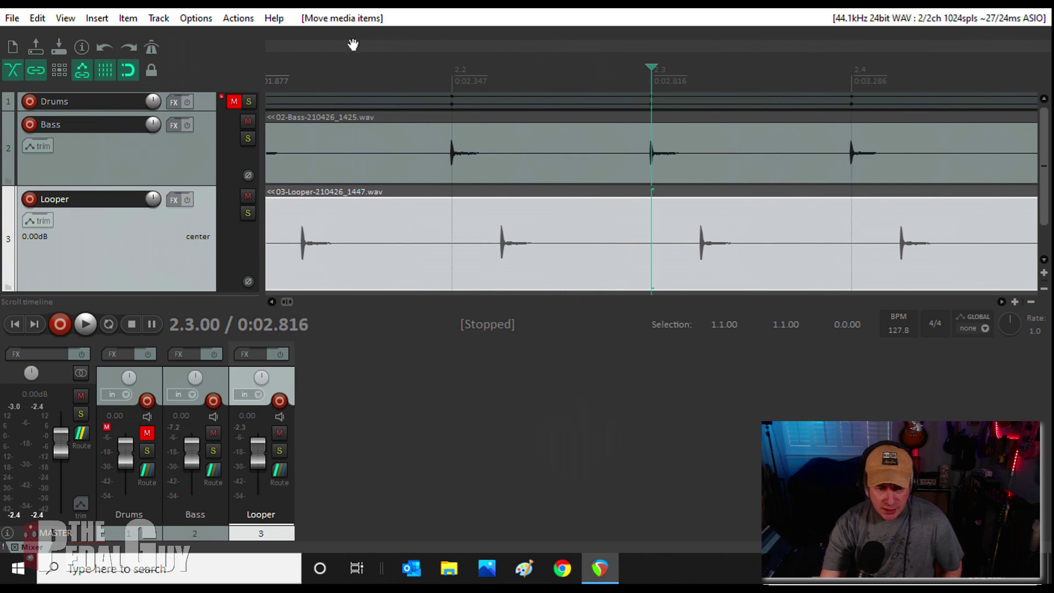
{"action": "left_click", "coordinate": [272, 302]}
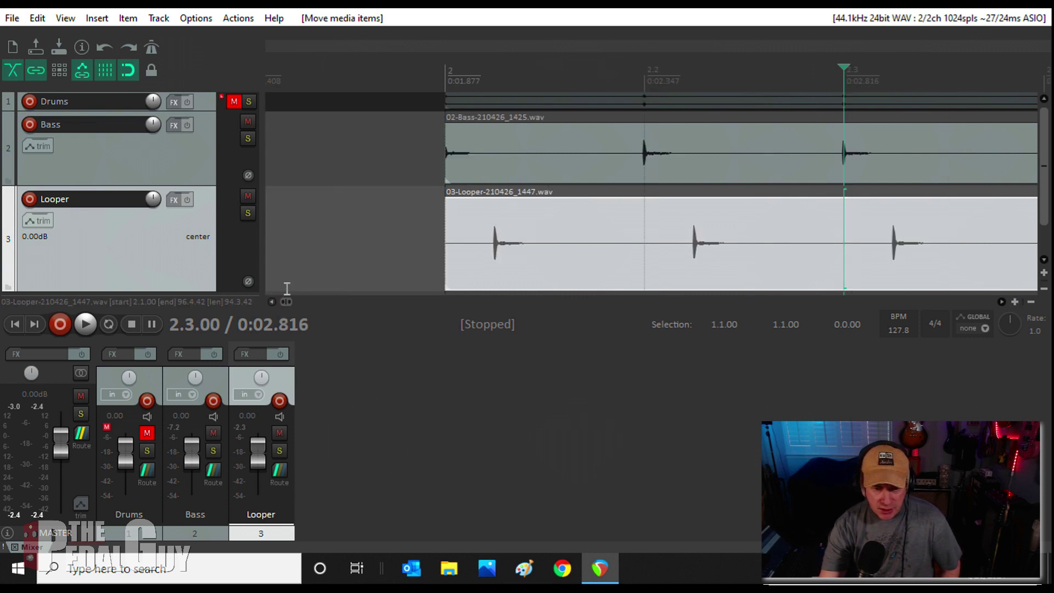
{"action": "left_click", "coordinate": [443, 80]}
{"action": "scroll", "coordinate": [444, 81], "scroll_direction": "up", "scroll_amount": 3}
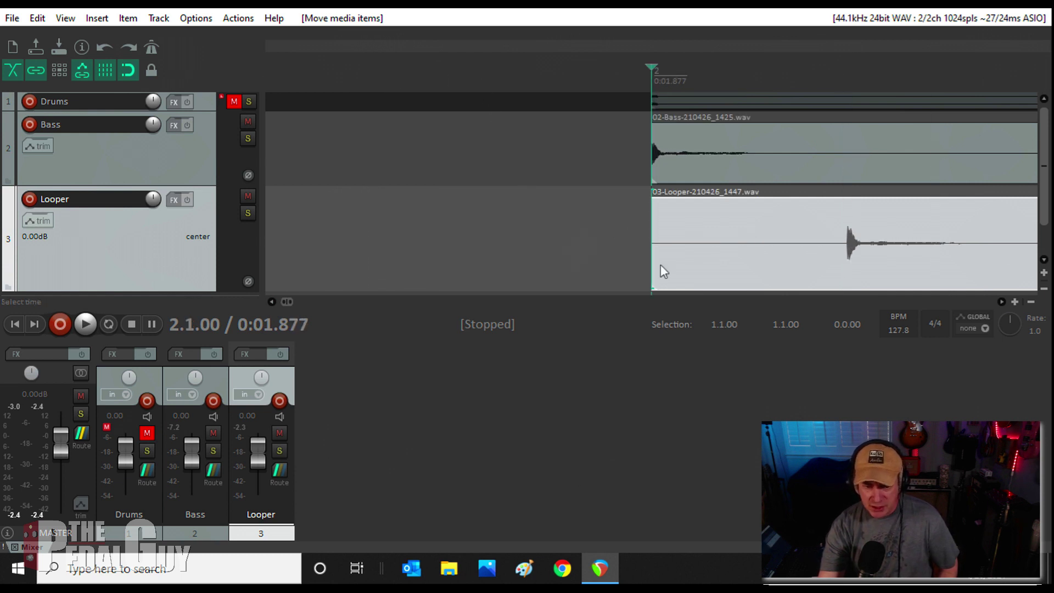
{"action": "left_click", "coordinate": [129, 70]}
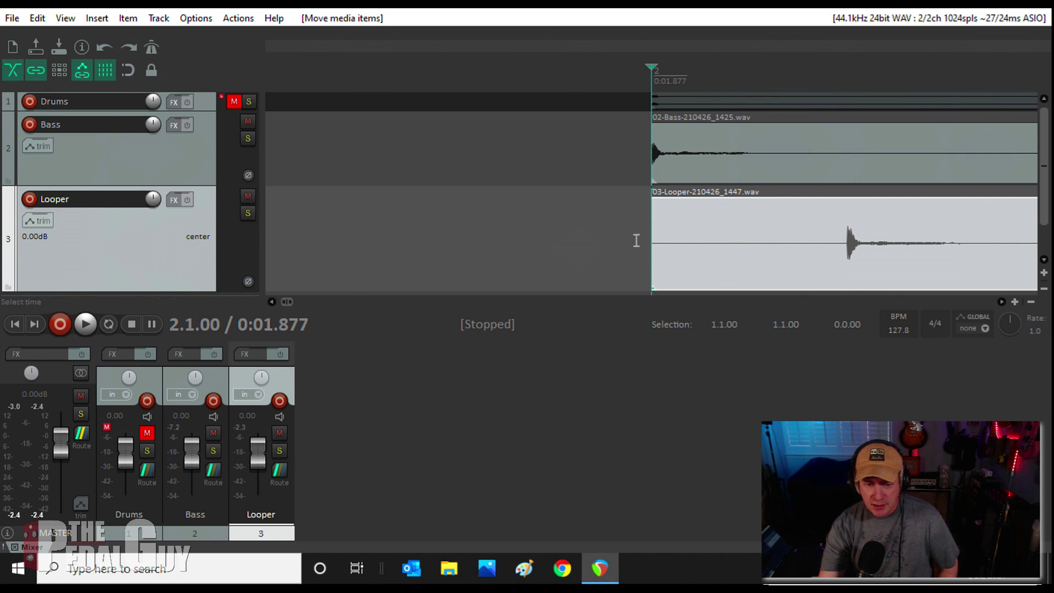
{"action": "left_click_drag", "start_coordinate": [653, 227], "coordinate": [844, 186]}
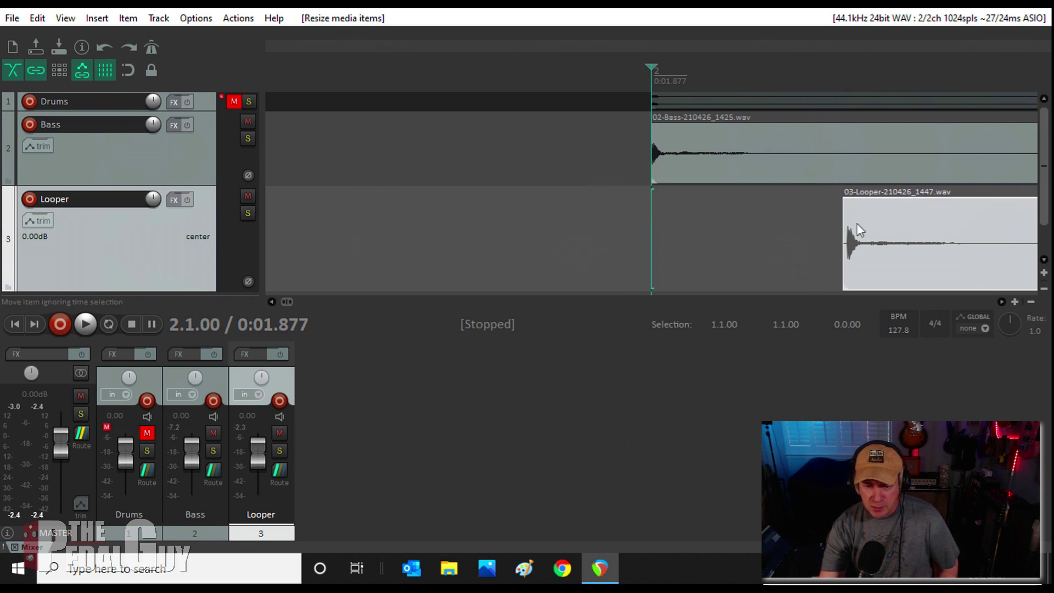
{"action": "left_click_drag", "start_coordinate": [875, 240], "coordinate": [677, 212]}
Trim the Looper item's start precisely to the first click's onset and, with snapping on, align it to 2.1.00
{"action": "scroll", "coordinate": [651, 72], "scroll_direction": "up", "scroll_amount": 5}
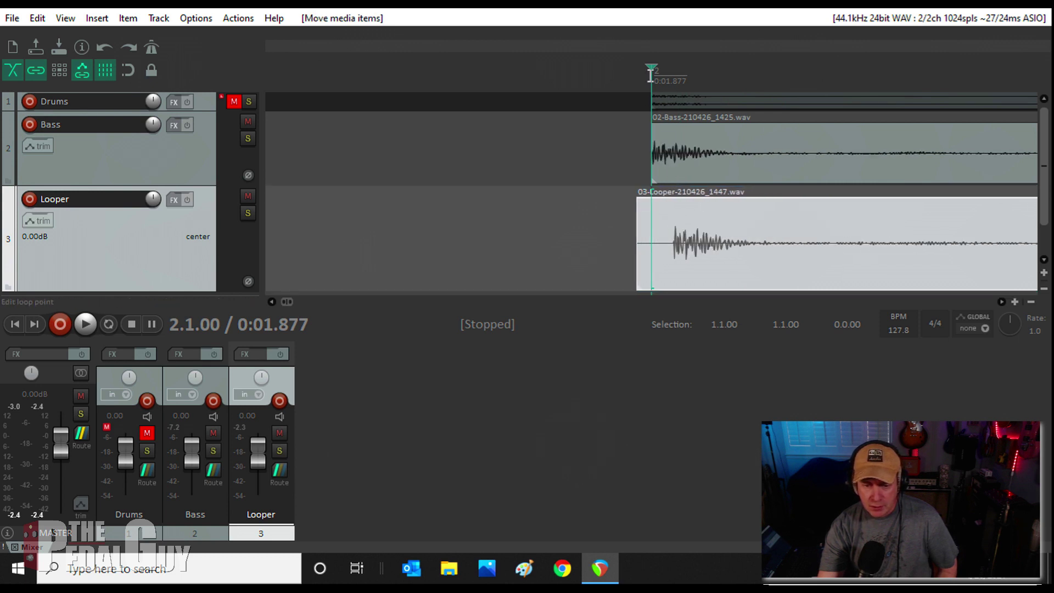
{"action": "scroll", "coordinate": [651, 74], "scroll_direction": "up", "scroll_amount": 2}
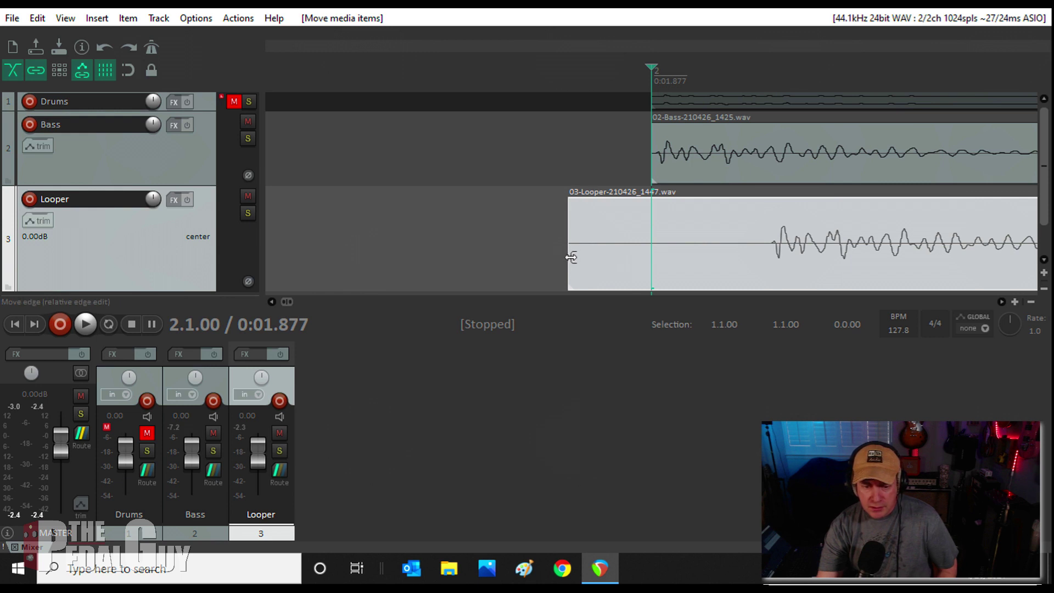
{"action": "left_click_drag", "start_coordinate": [571, 257], "coordinate": [774, 303]}
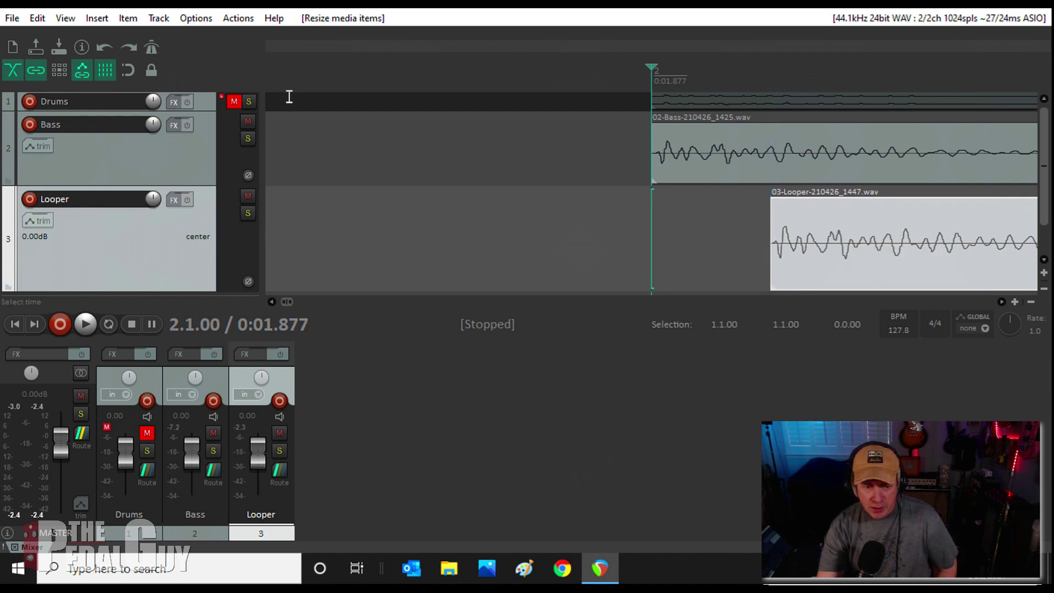
{"action": "left_click", "coordinate": [128, 70]}
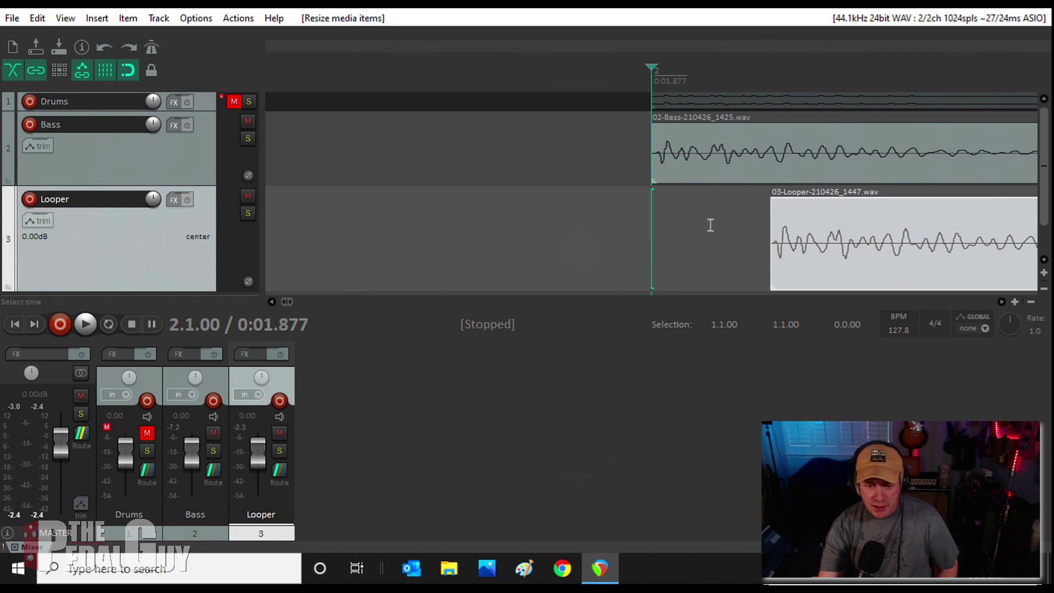
{"action": "left_click_drag", "start_coordinate": [792, 262], "coordinate": [716, 258]}
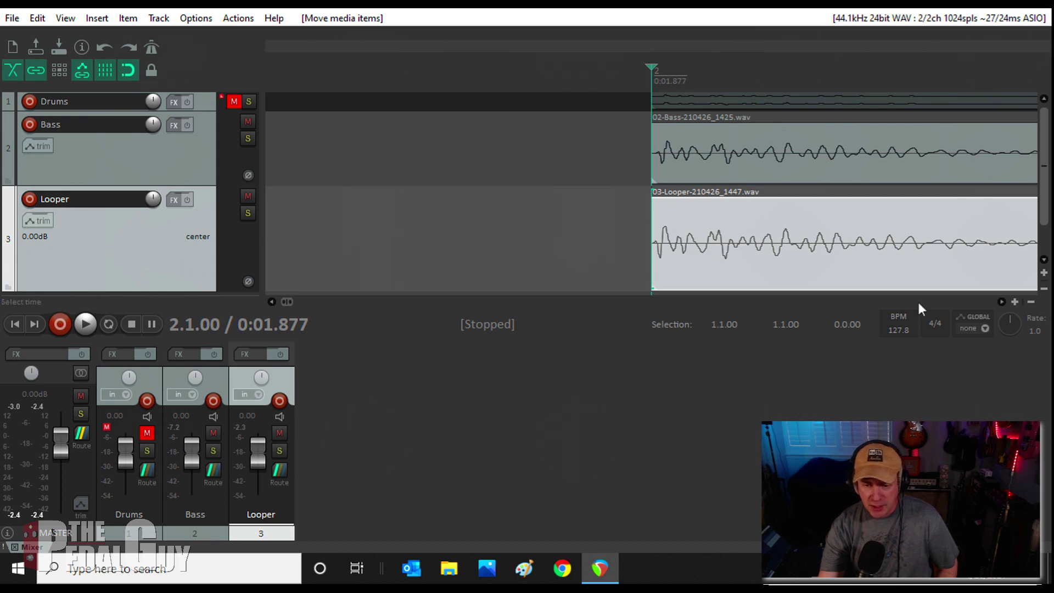
Enlarge and unmute the Drums track, and play all three tracks together from 2.1.00
{"action": "left_click", "coordinate": [1029, 302]}
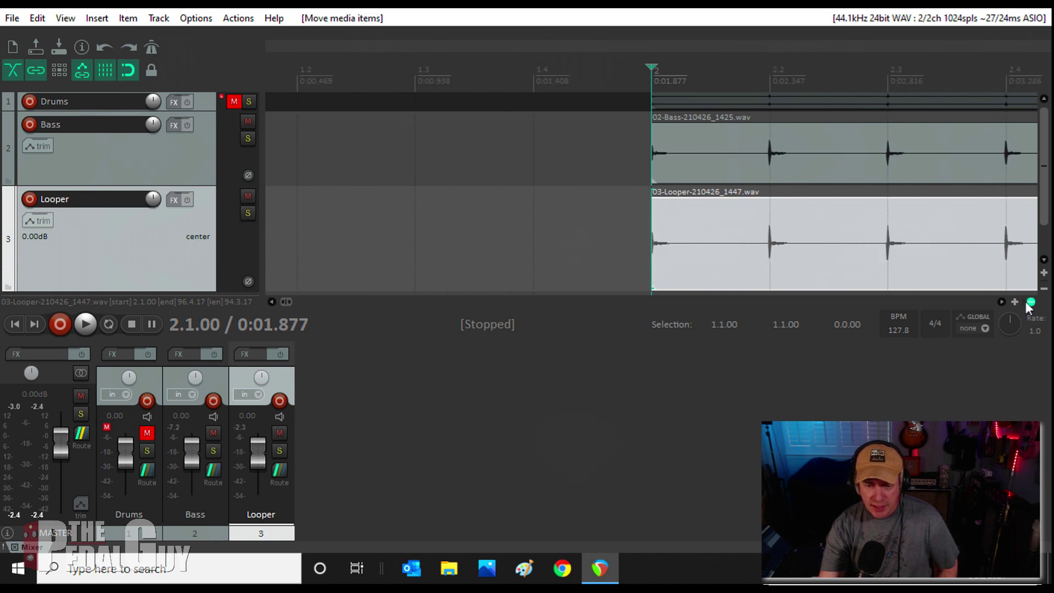
{"action": "left_click", "coordinate": [1030, 302]}
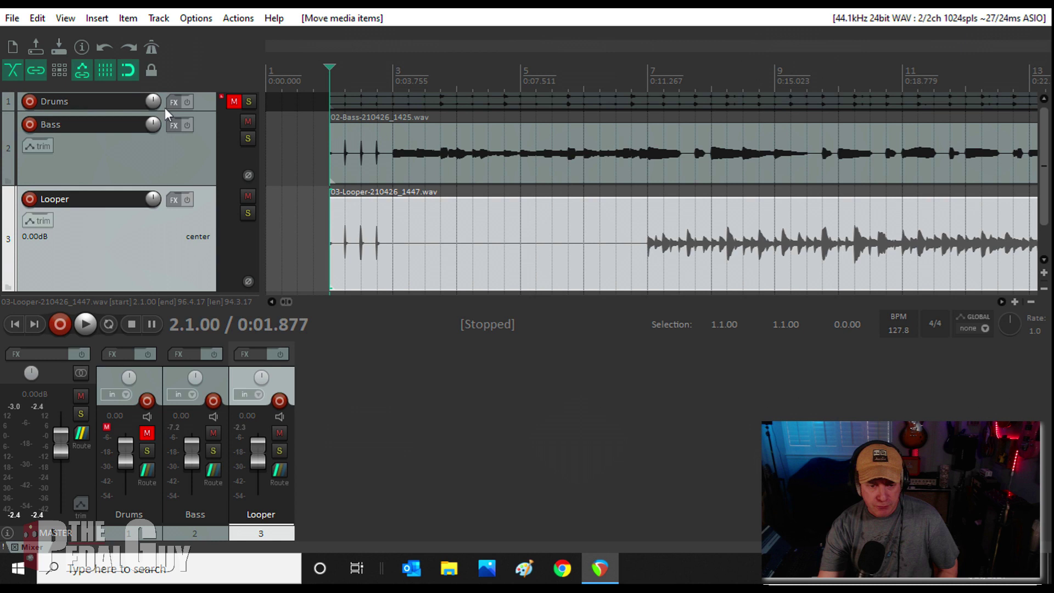
{"action": "left_click_drag", "start_coordinate": [165, 112], "coordinate": [172, 155]}
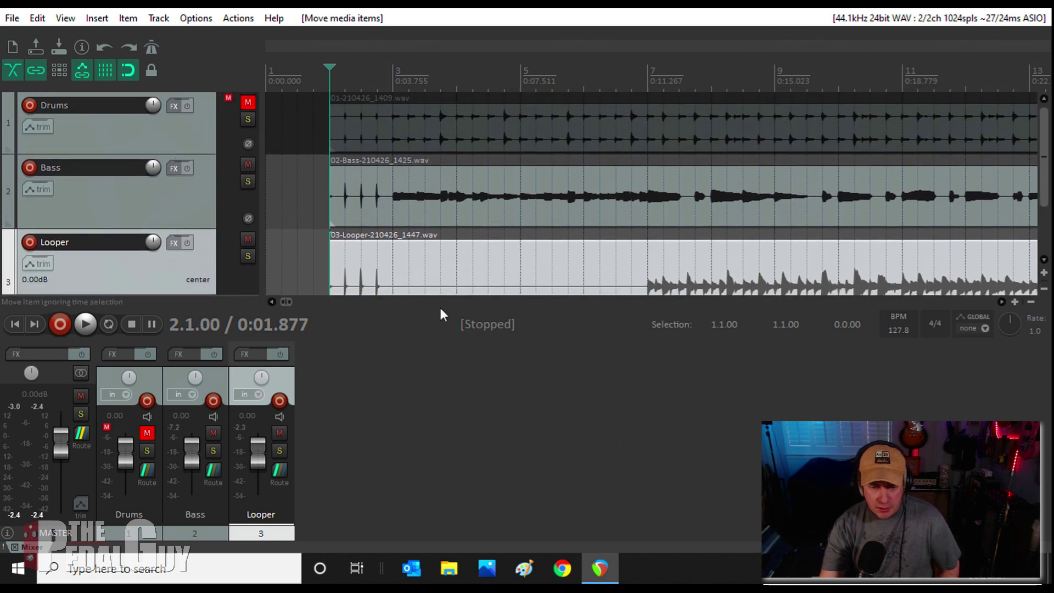
{"action": "scroll", "coordinate": [436, 240], "scroll_direction": "down", "scroll_amount": 2}
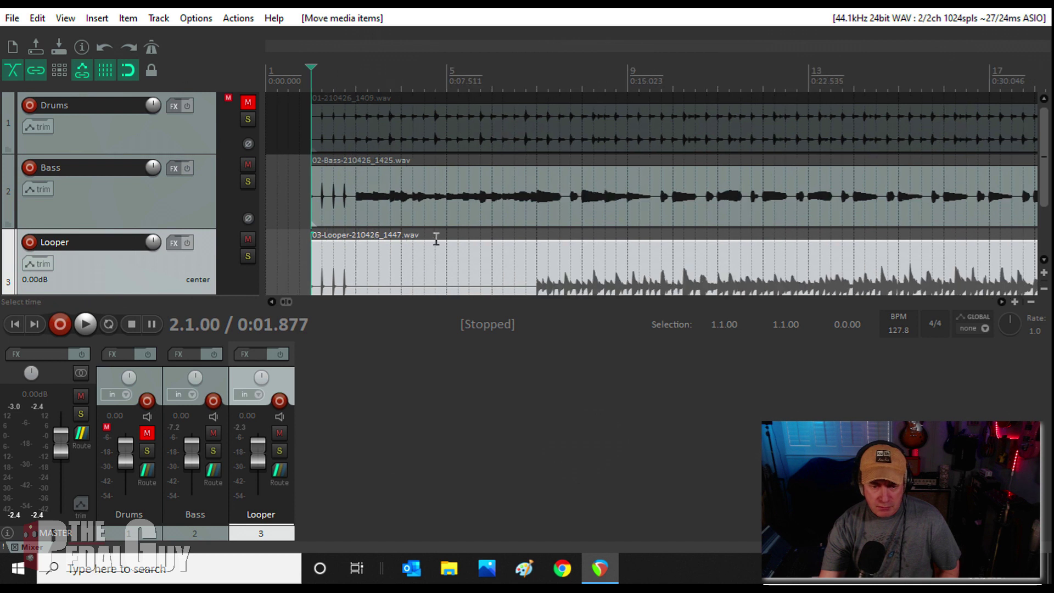
{"action": "left_click", "coordinate": [242, 100]}
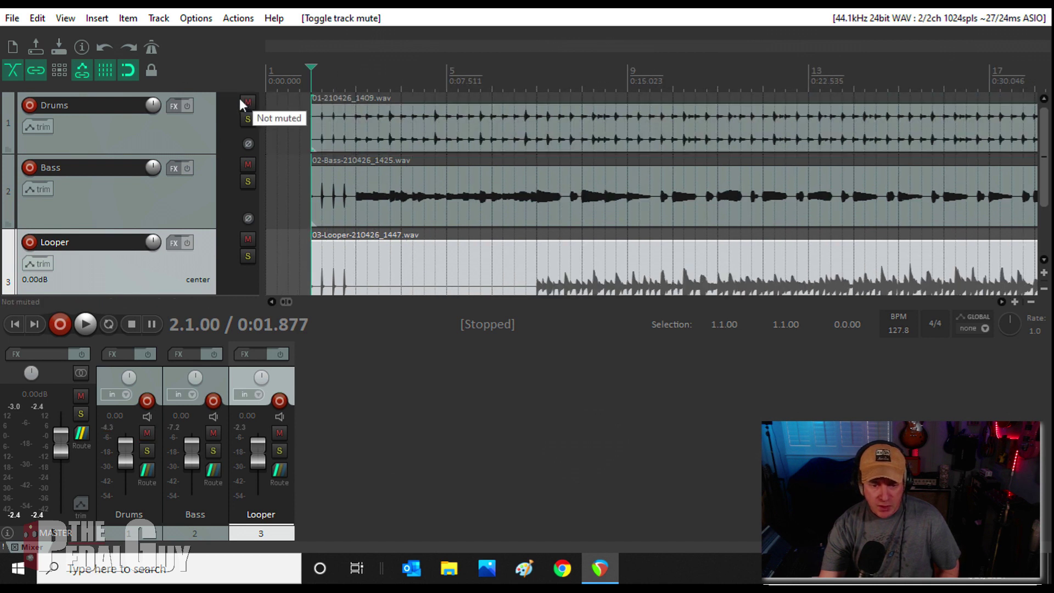
{"action": "key", "text": "space"}
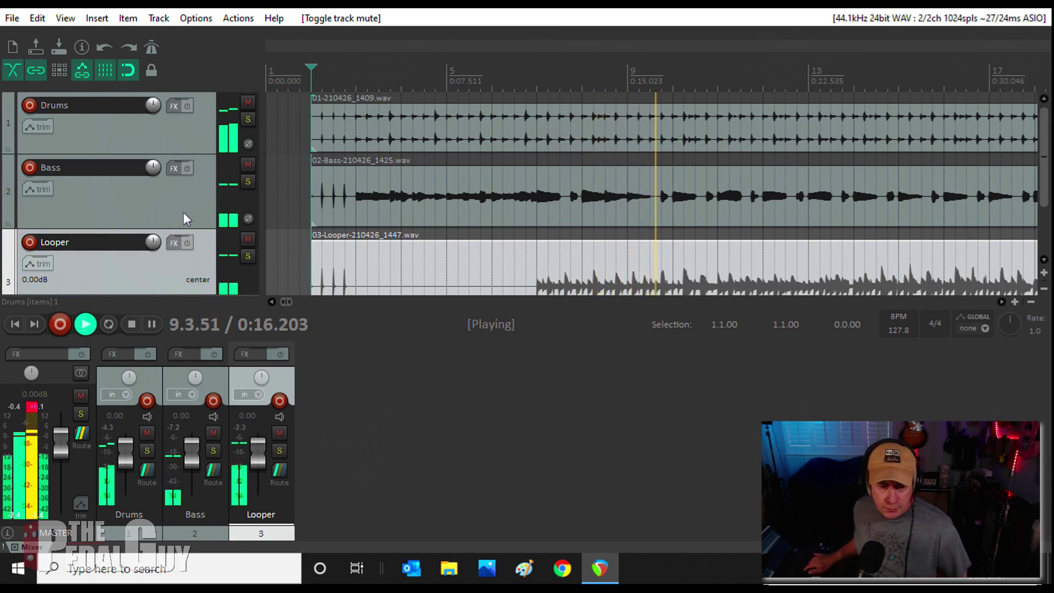
{"action": "key", "text": "space"}
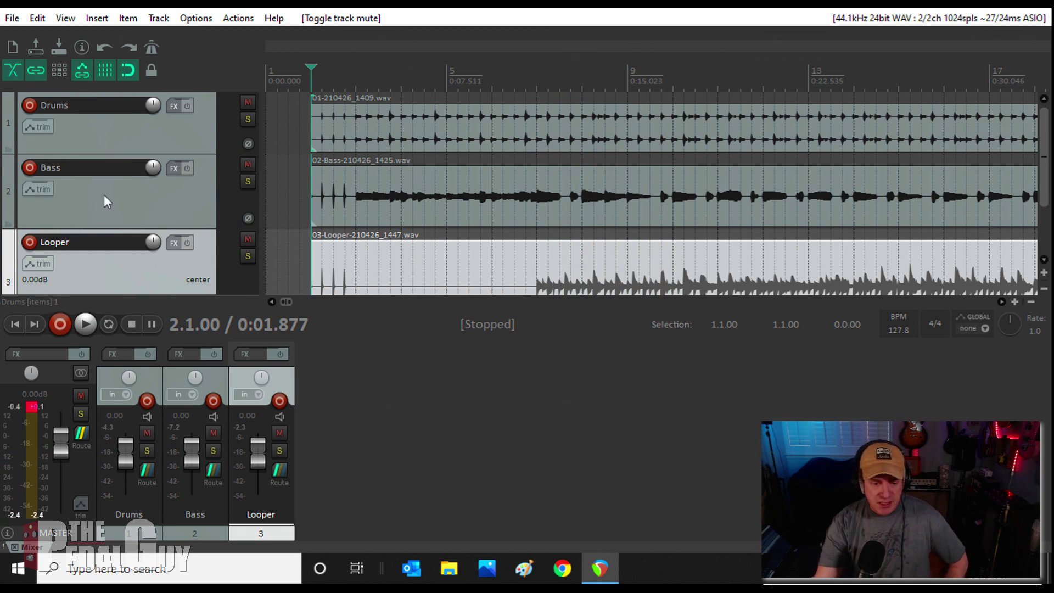
Reset the master track's peak levels and lower the Looper track's volume to about -15.8 dB
{"action": "left_click", "coordinate": [30, 411]}
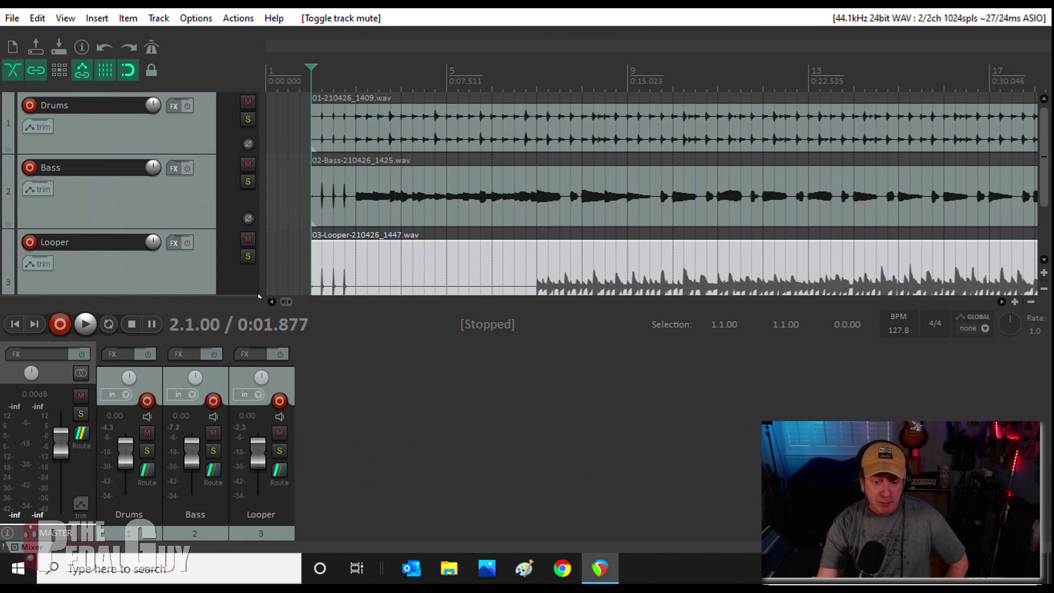
{"action": "left_click_drag", "start_coordinate": [256, 453], "coordinate": [251, 467]}
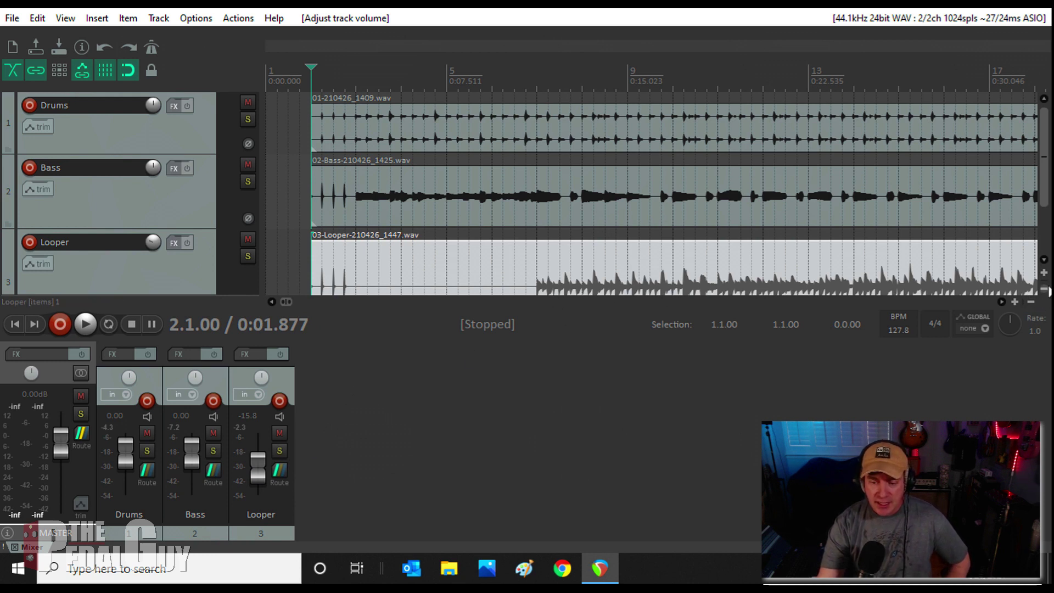
{"action": "left_click", "coordinate": [1047, 297]}
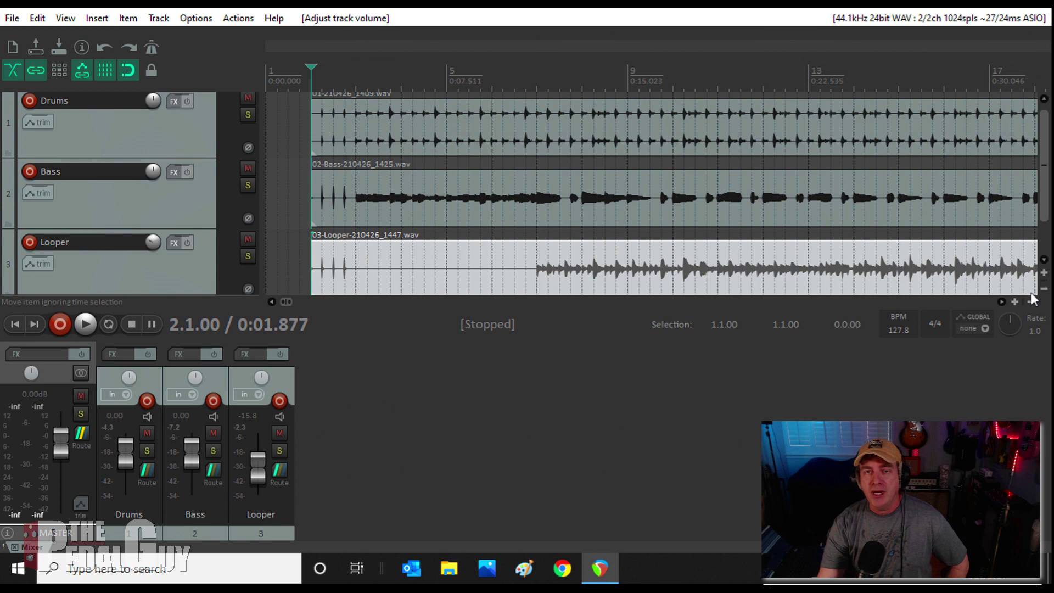